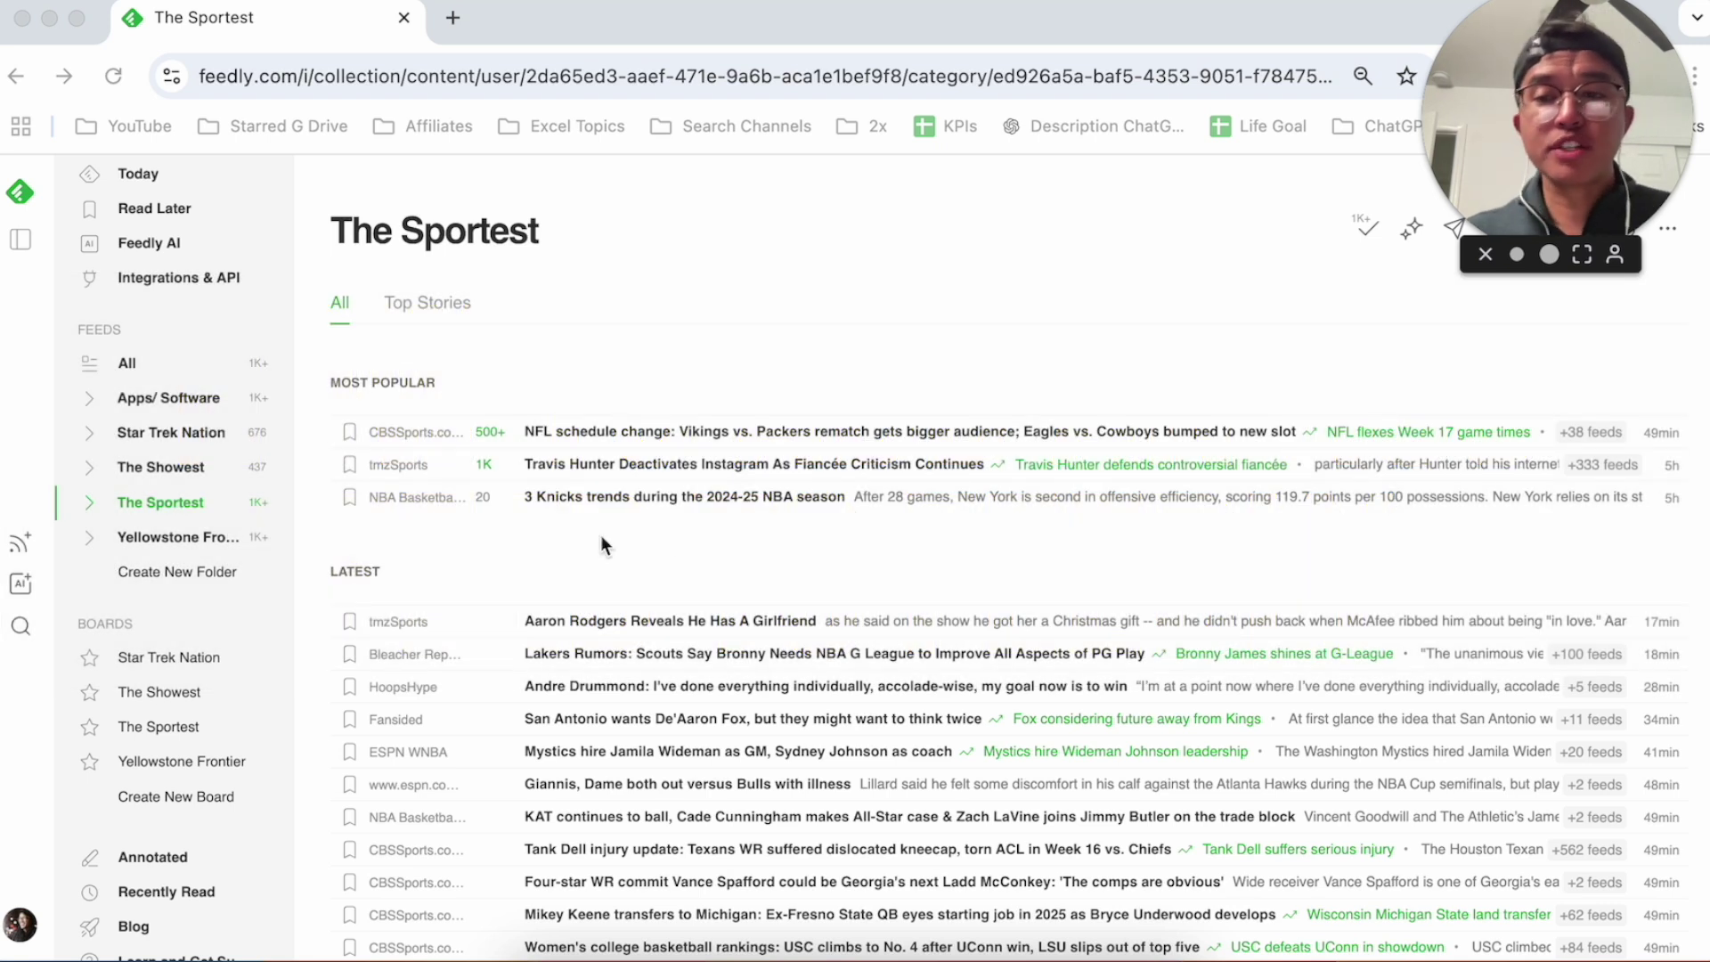
{"action": "scroll", "coordinate": [705, 621], "scroll_direction": "down", "scroll_amount": 3}
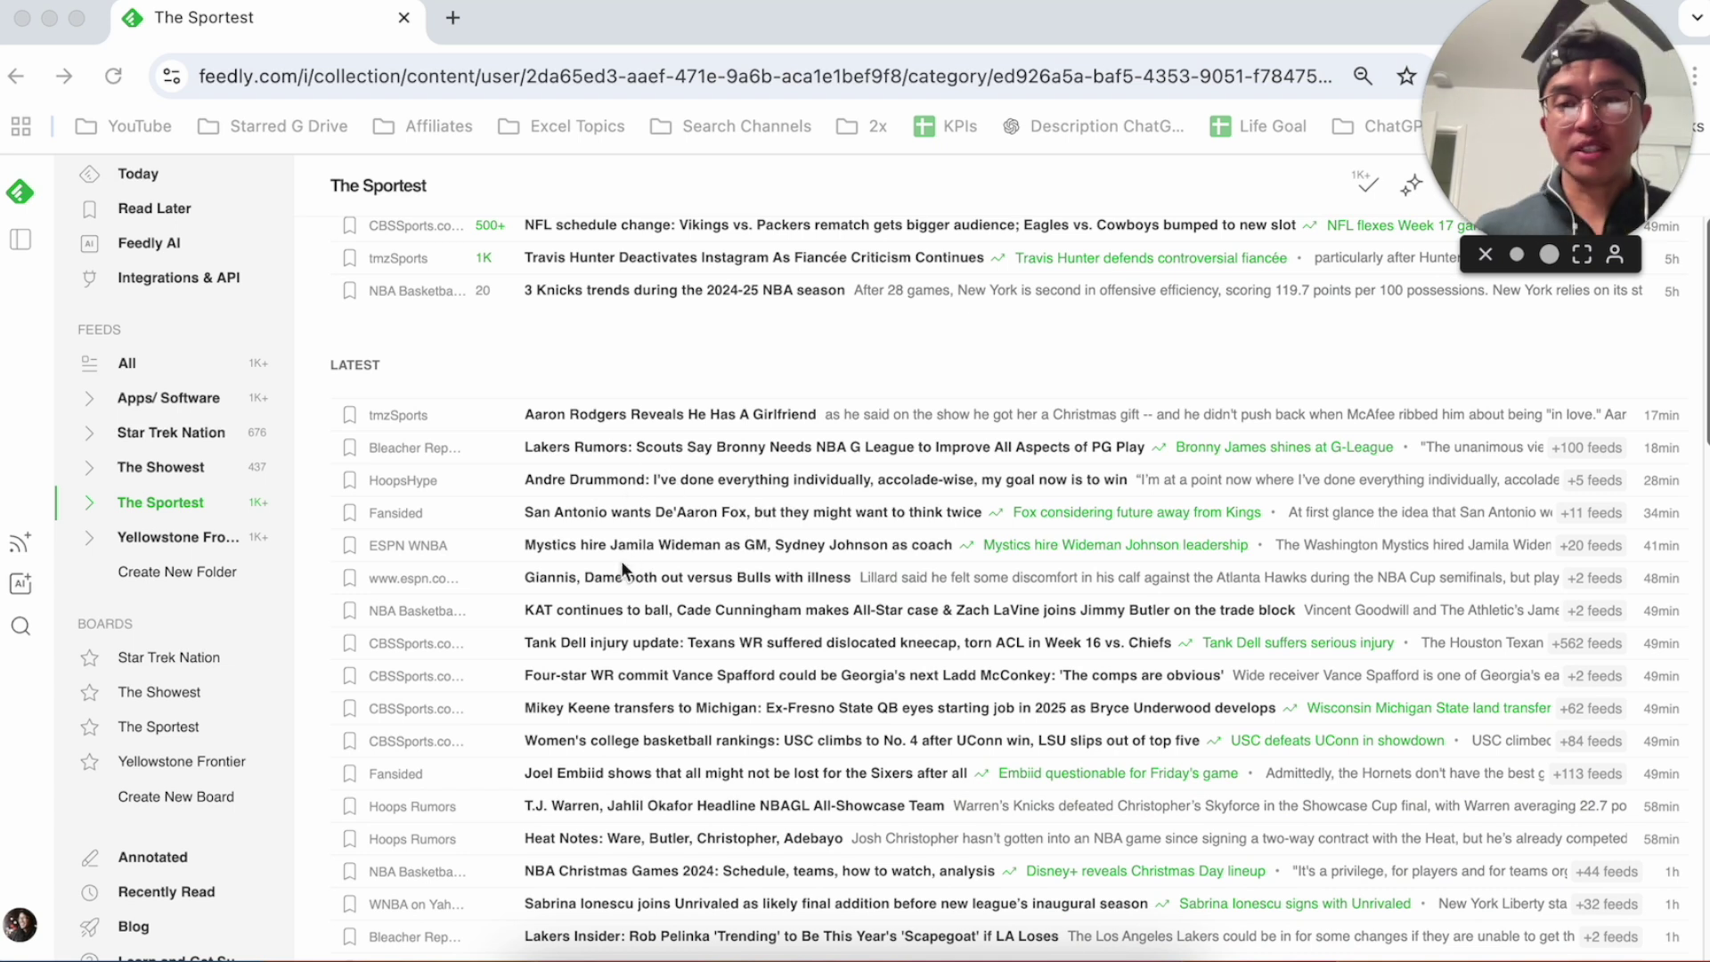
{"action": "scroll", "coordinate": [621, 560], "scroll_direction": "up", "scroll_amount": 3}
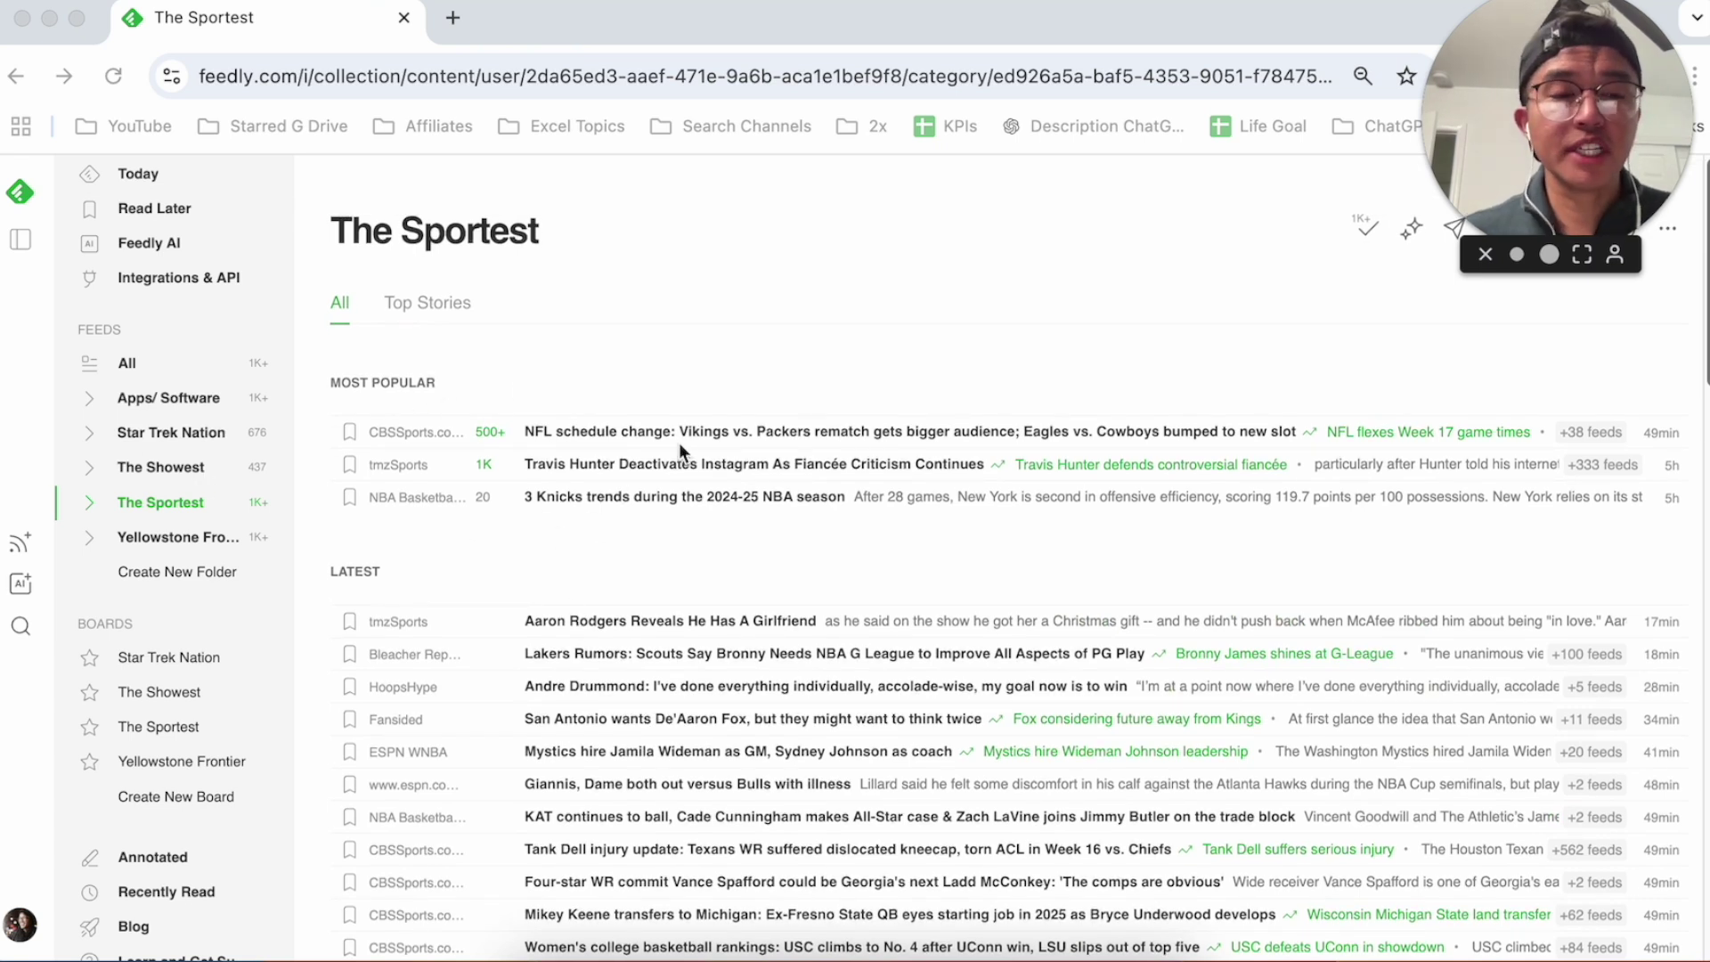
{"action": "scroll", "coordinate": [679, 443], "scroll_direction": "down", "scroll_amount": 3}
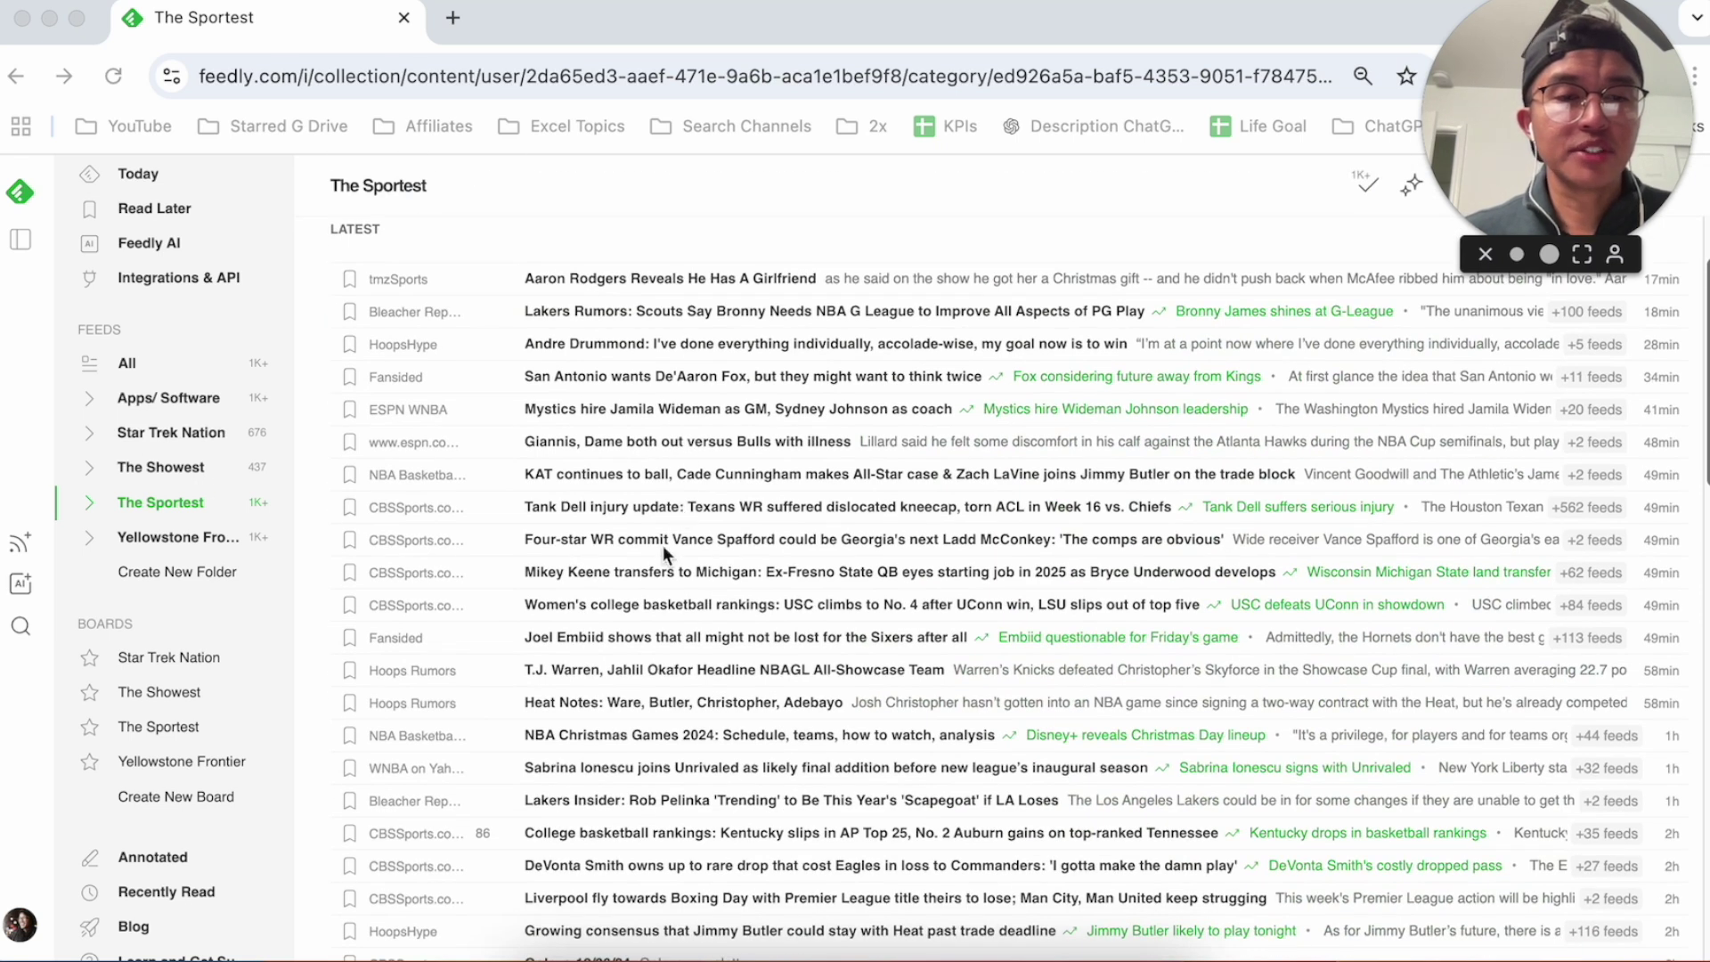
{"action": "scroll", "coordinate": [663, 545], "scroll_direction": "down", "scroll_amount": 1}
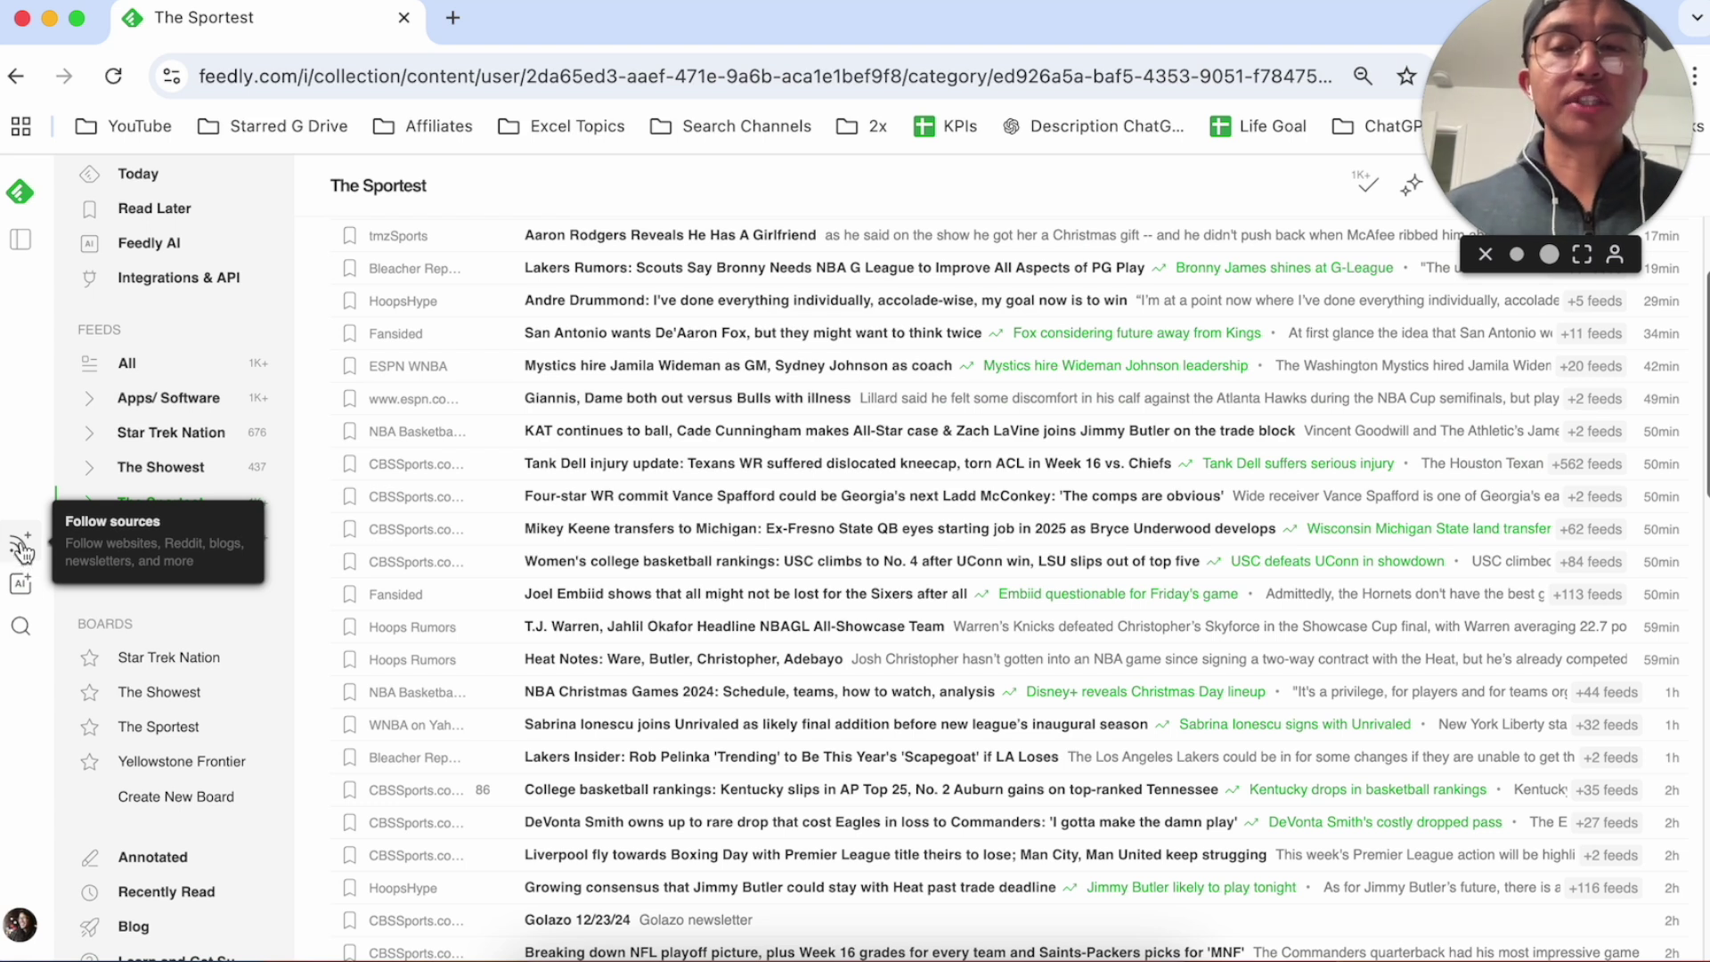
Search source discovery for nba websites to find the RealGM Basketball Wiretap card
{"action": "left_click", "coordinate": [22, 546]}
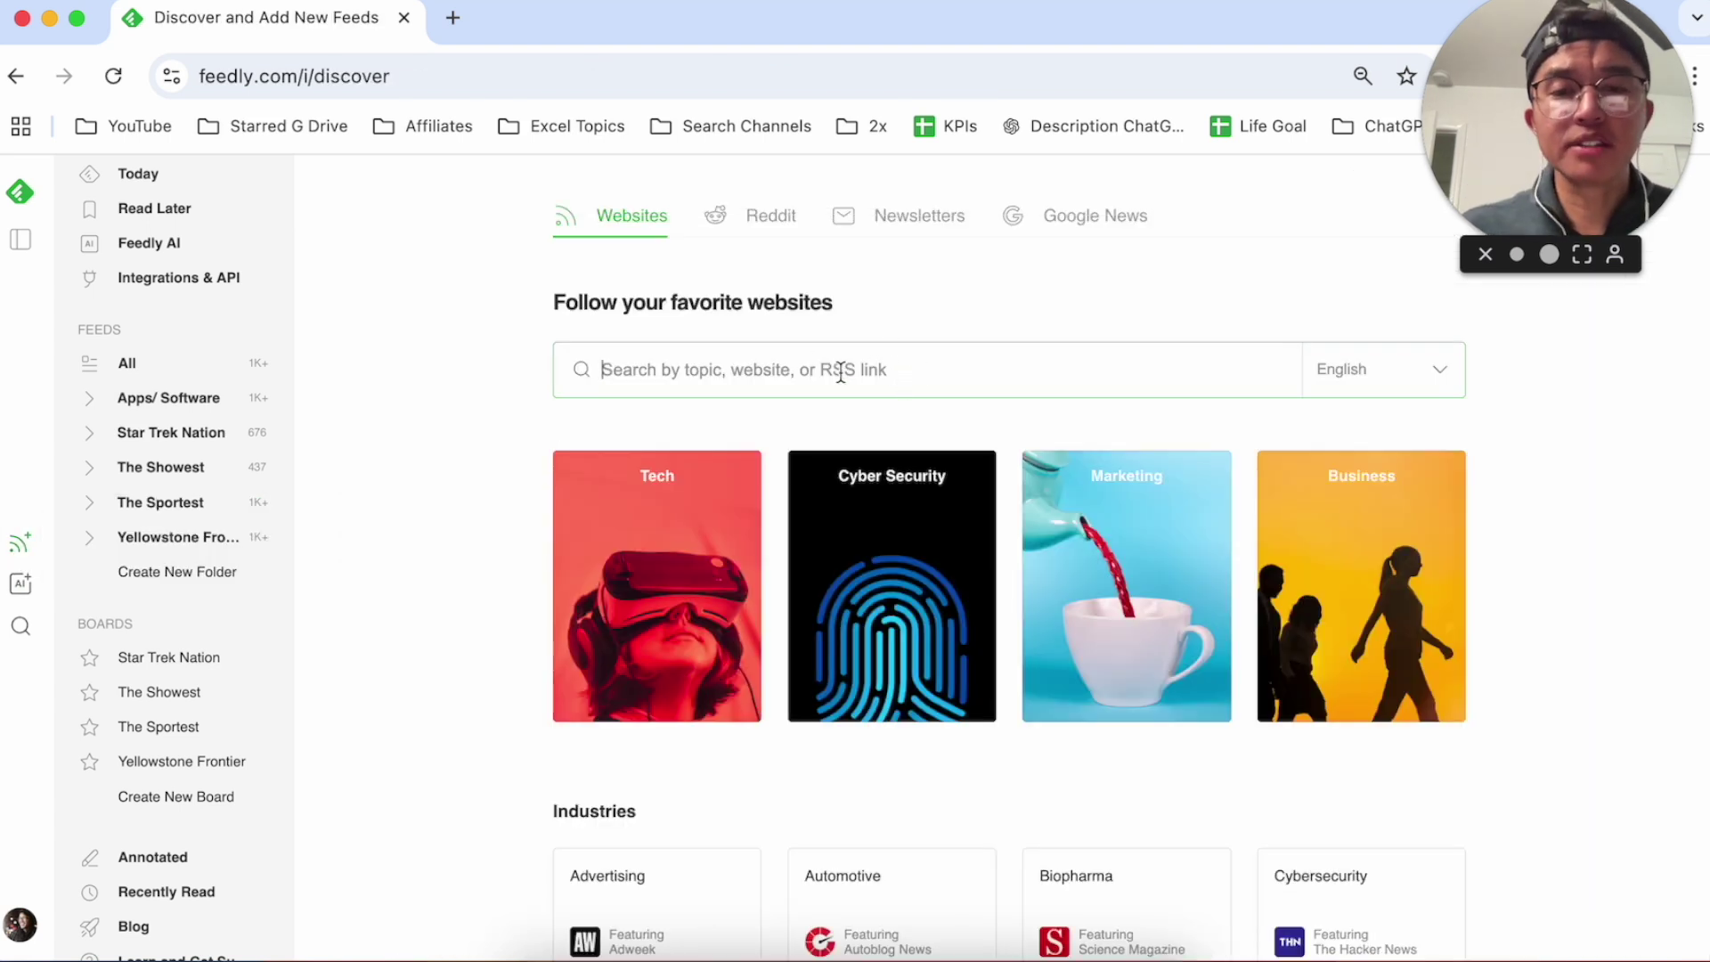
{"action": "left_click", "coordinate": [709, 392]}
{"action": "type", "text": "nba"}
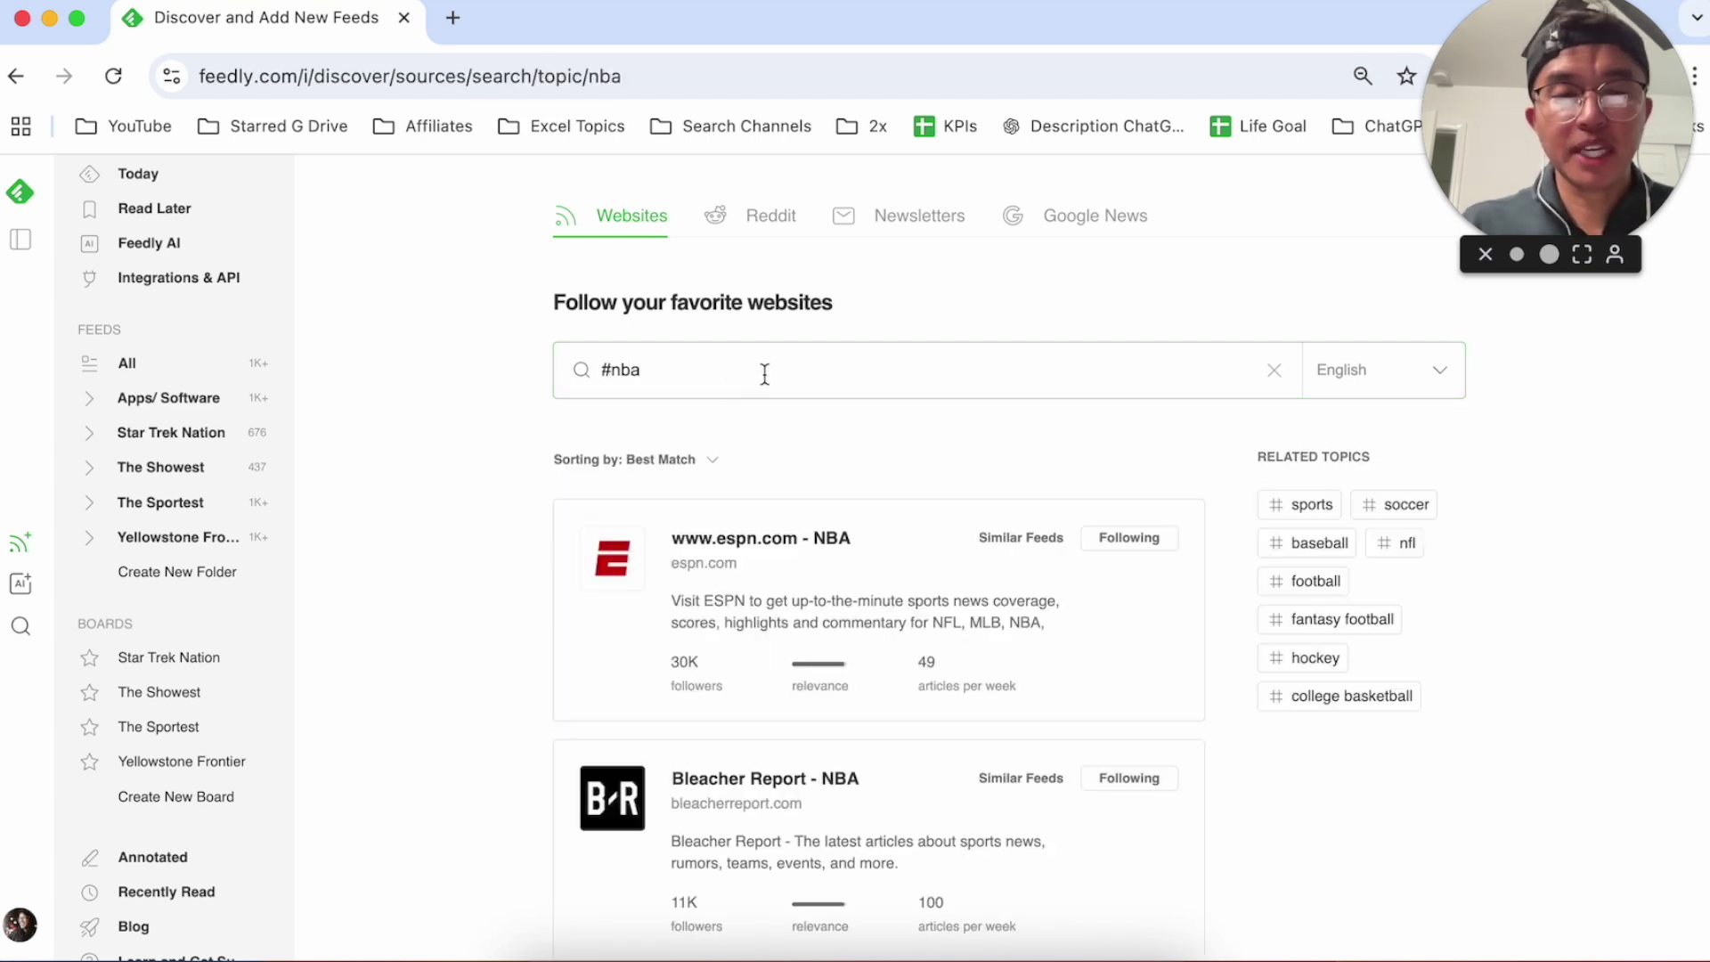
{"action": "scroll", "coordinate": [772, 401], "scroll_direction": "down", "scroll_amount": 5}
{"action": "scroll", "coordinate": [771, 402], "scroll_direction": "down", "scroll_amount": 5}
{"action": "scroll", "coordinate": [771, 401], "scroll_direction": "down", "scroll_amount": 5}
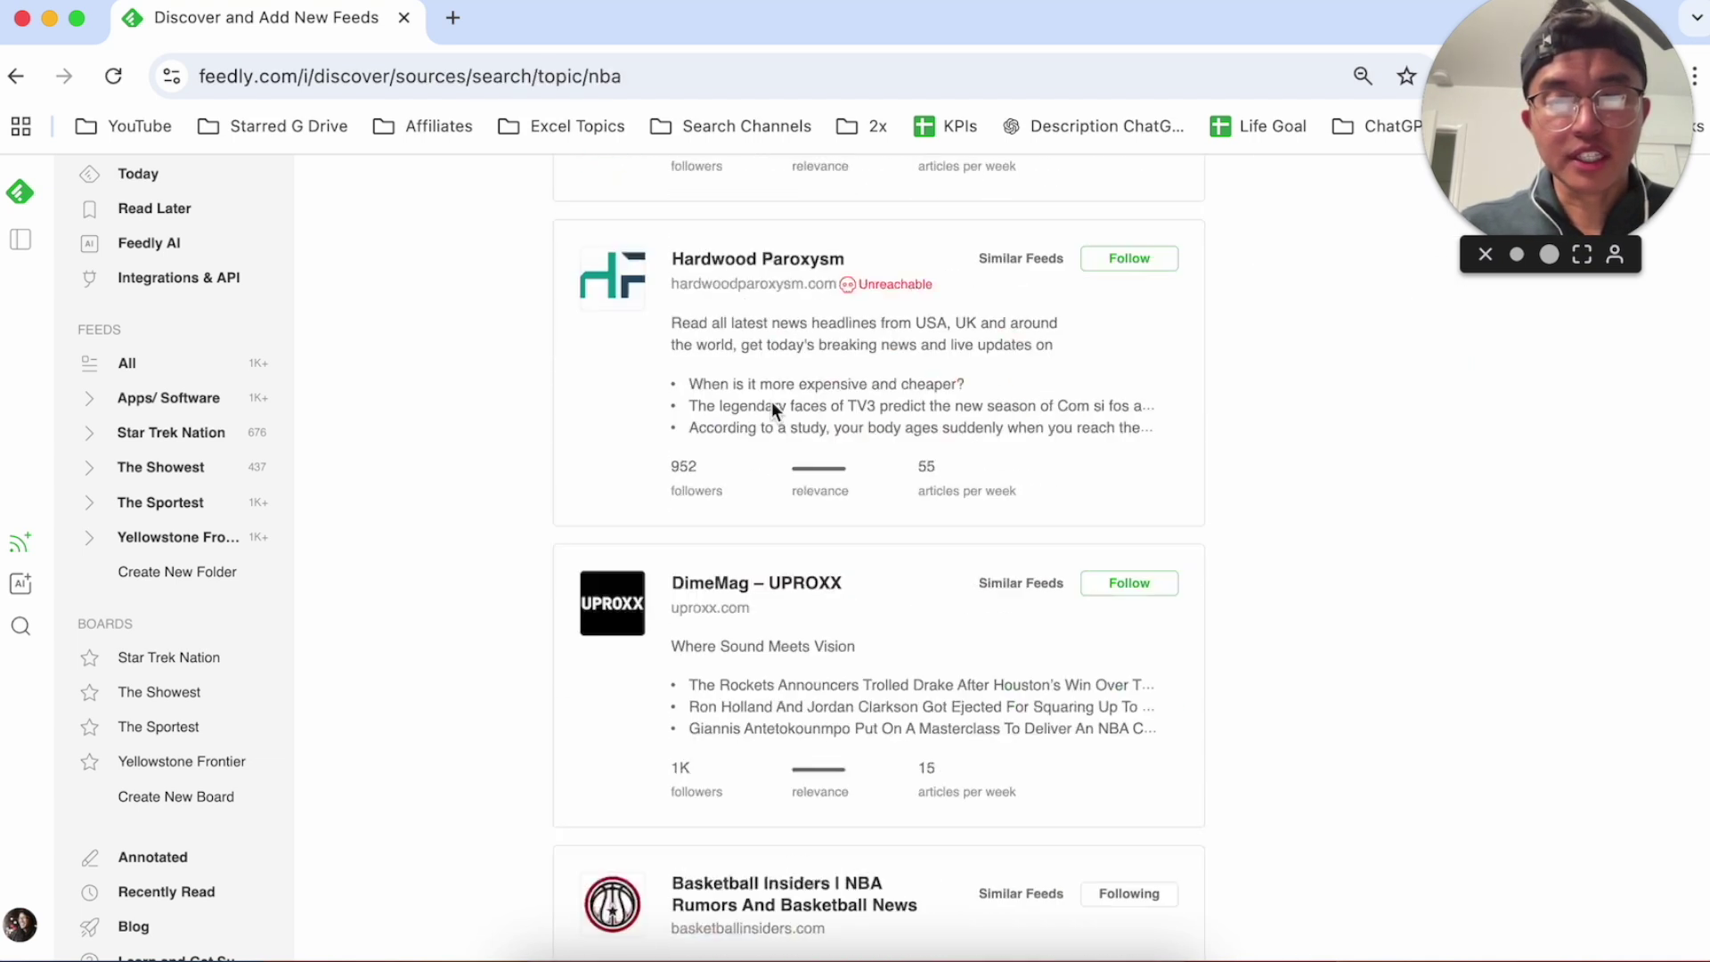
{"action": "scroll", "coordinate": [771, 401], "scroll_direction": "down", "scroll_amount": 5}
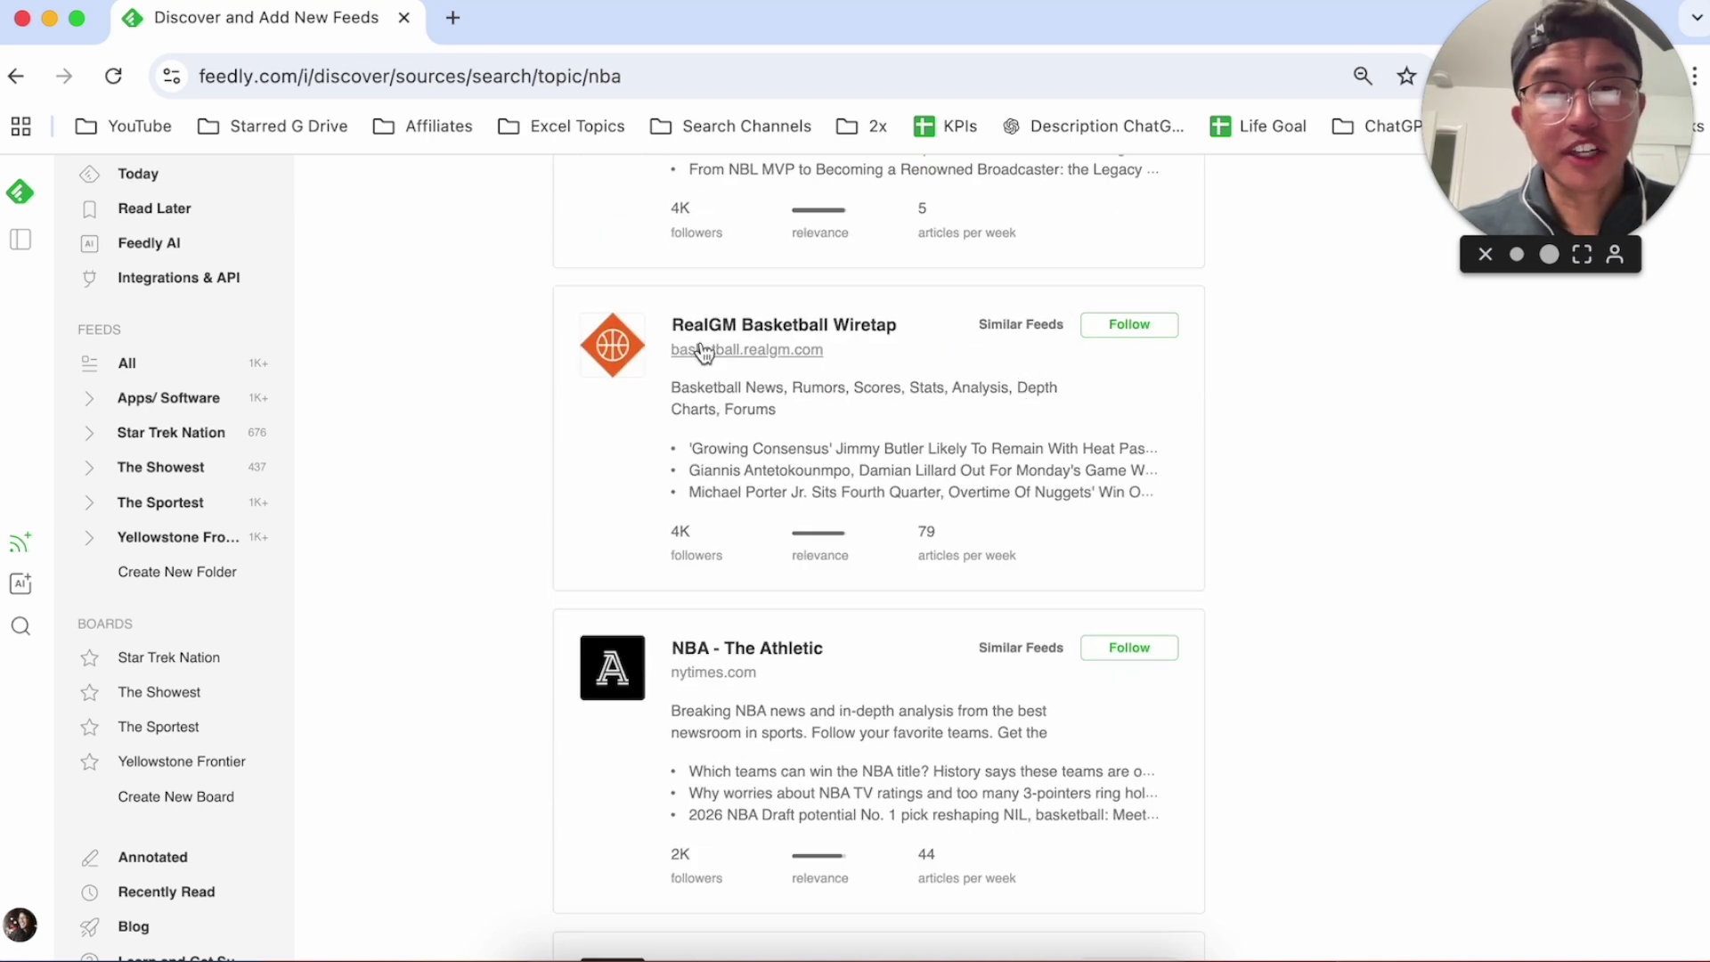
Follow RealGM Basketball Wiretap into The Sportest folder and view that folder's articles
{"action": "left_click", "coordinate": [1130, 327]}
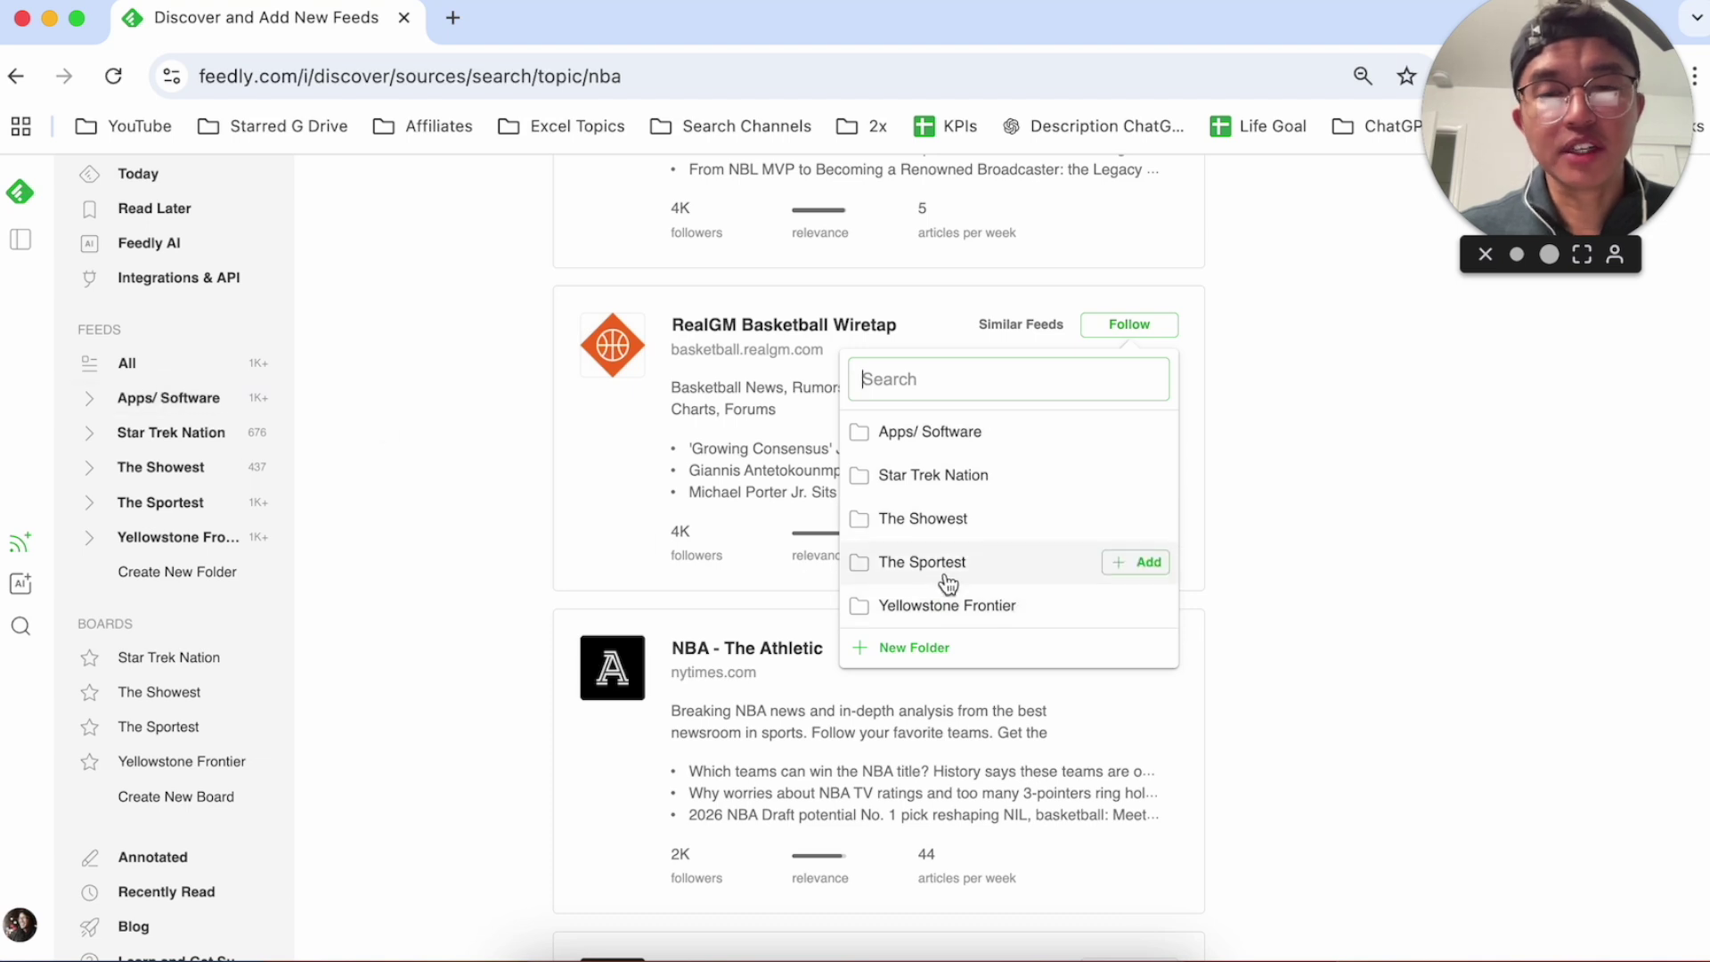
{"action": "left_click", "coordinate": [1012, 576]}
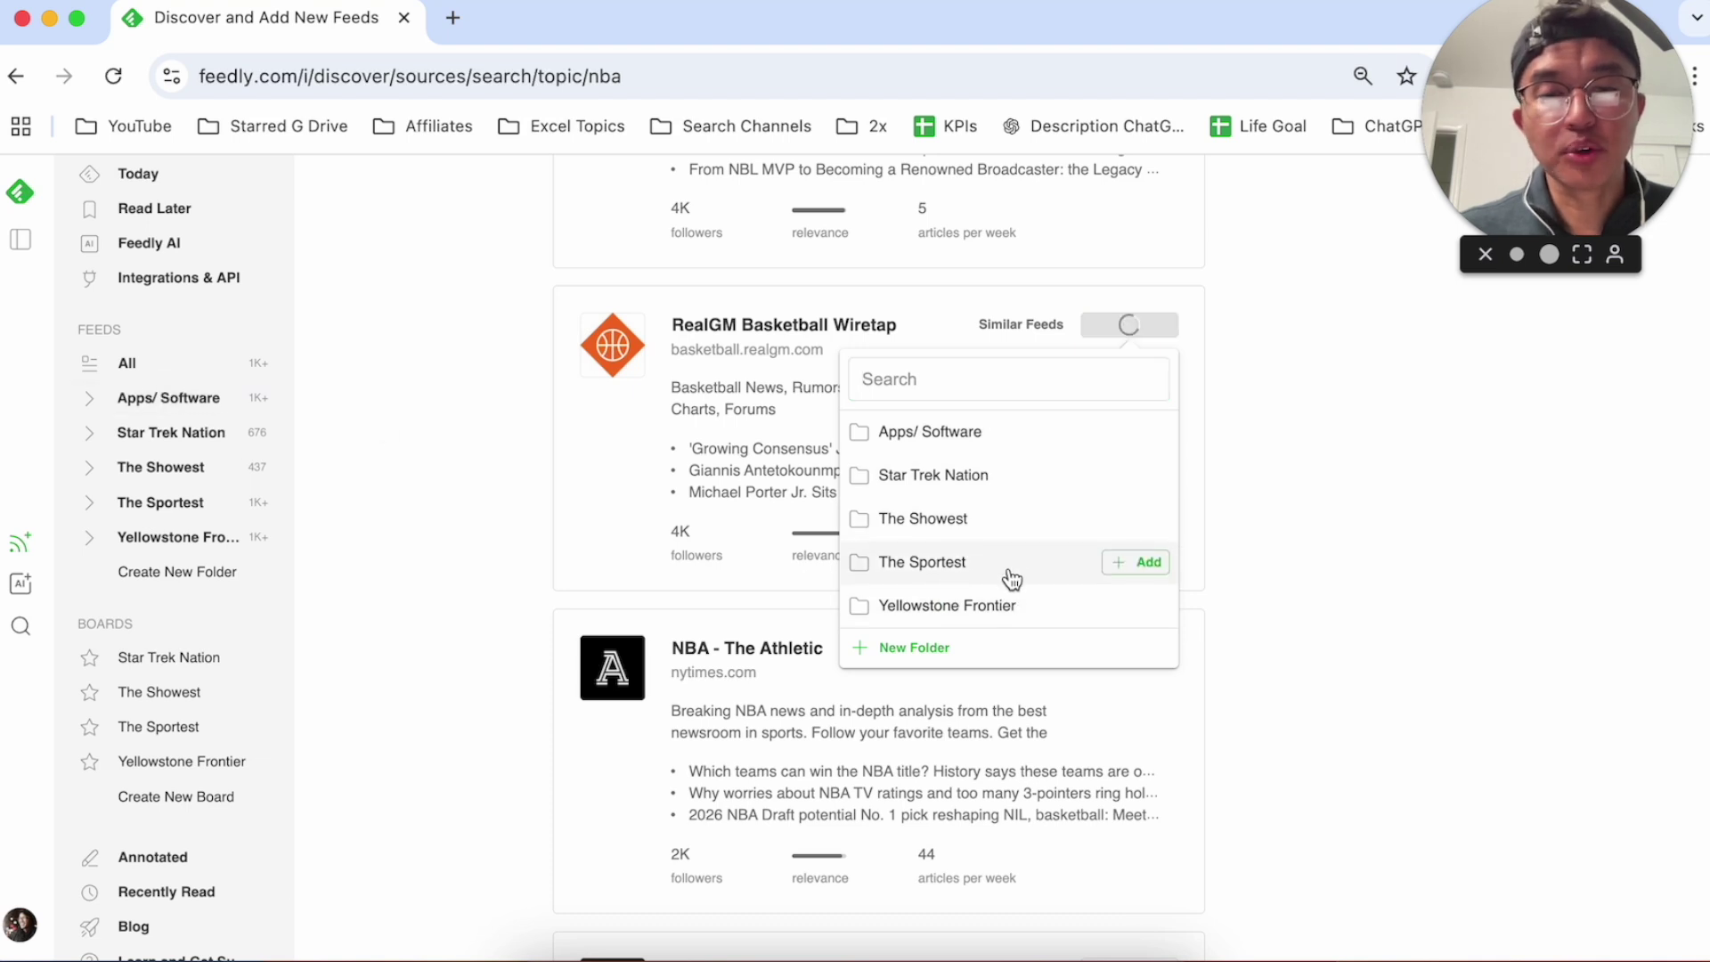
{"action": "left_click", "coordinate": [160, 502]}
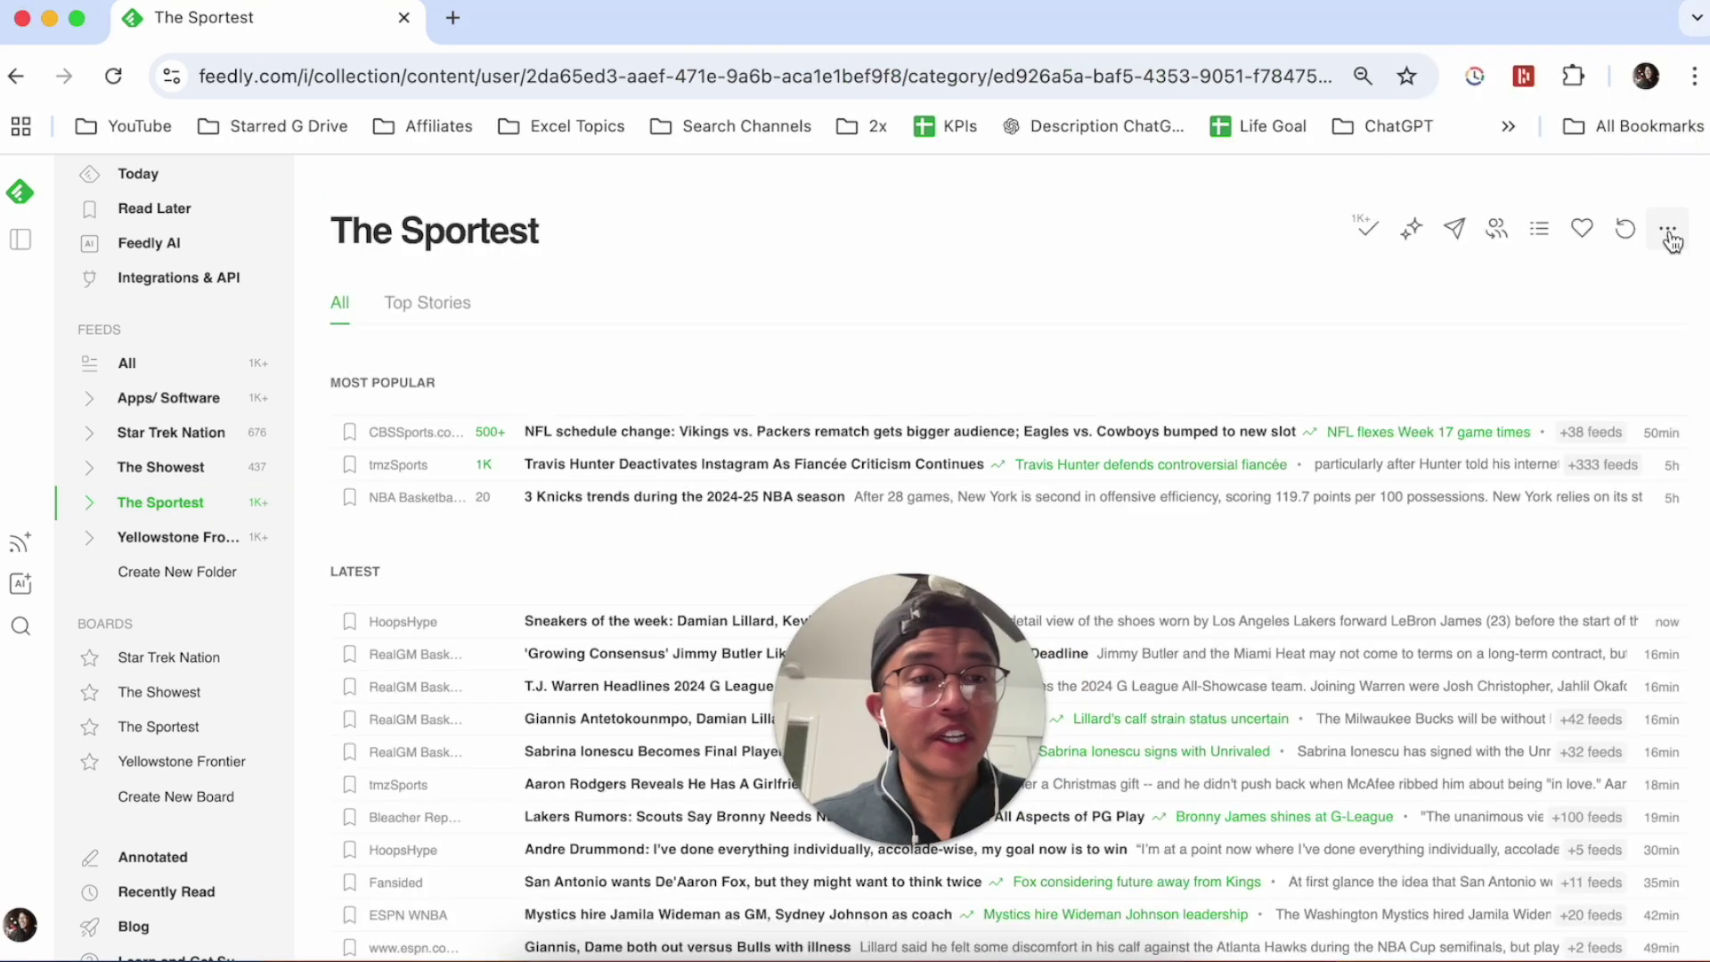
{"action": "left_click", "coordinate": [1669, 230]}
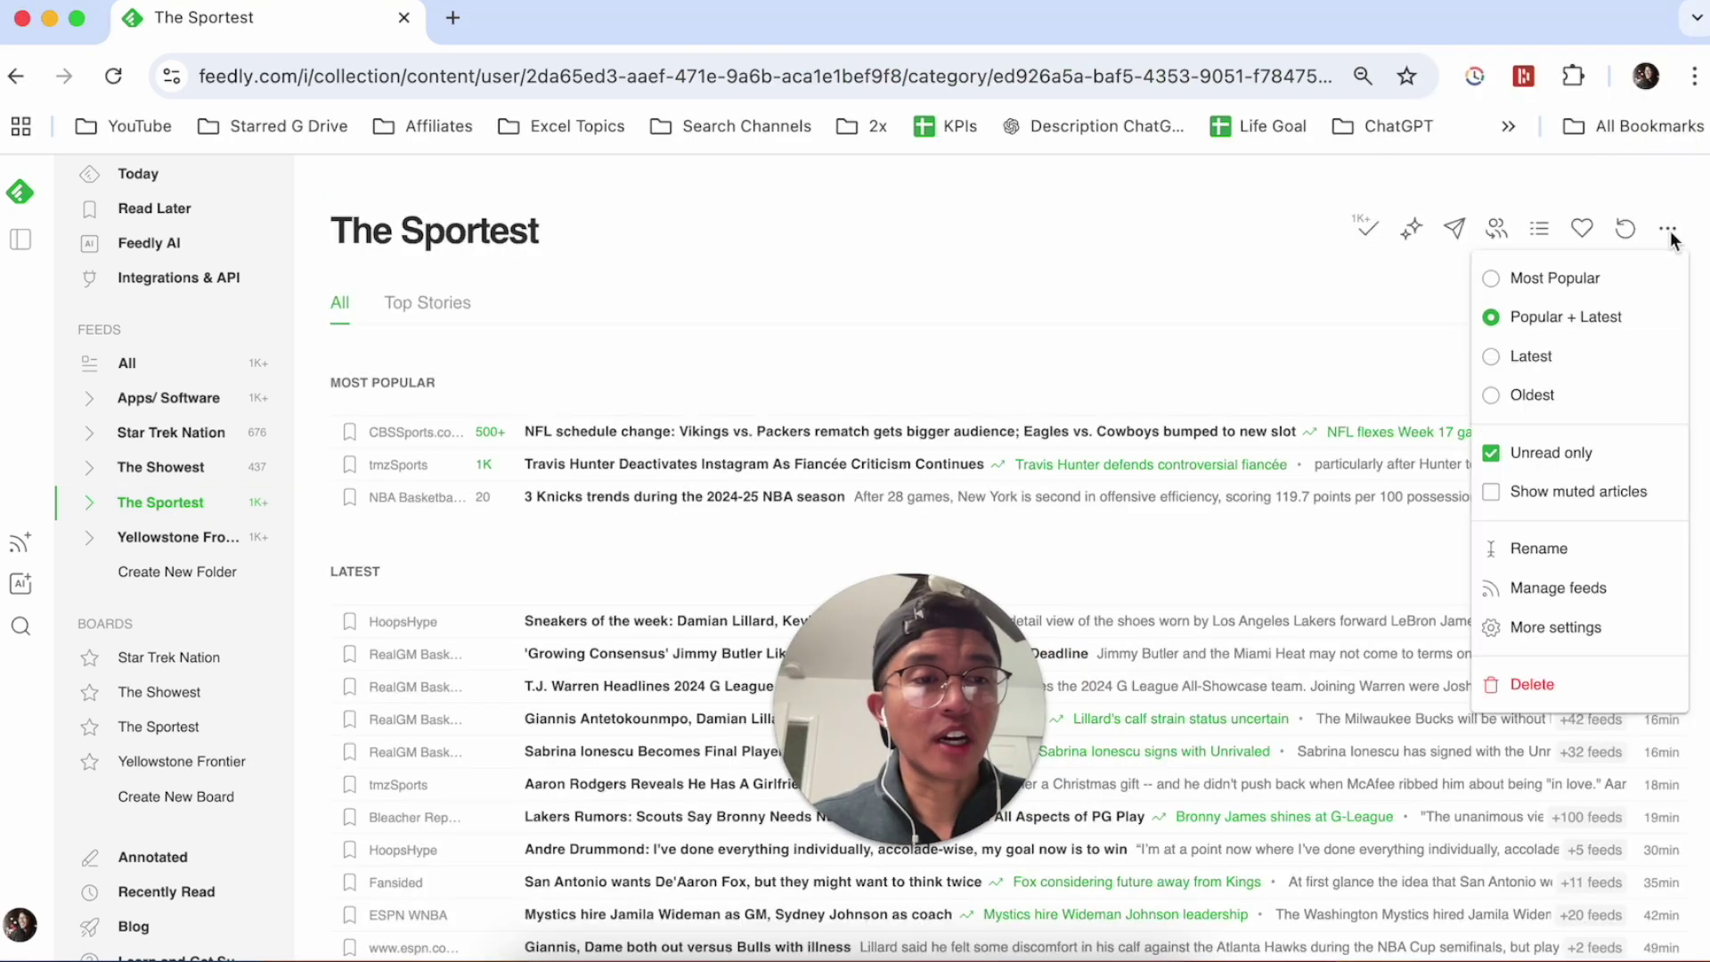
Open Manage feeds for The Sportest to show RealGM Basketball Wiretap among its feeds
{"action": "left_click", "coordinate": [1558, 589]}
{"action": "scroll", "coordinate": [853, 542], "scroll_direction": "down", "scroll_amount": 3}
{"action": "scroll", "coordinate": [855, 542], "scroll_direction": "down", "scroll_amount": 3}
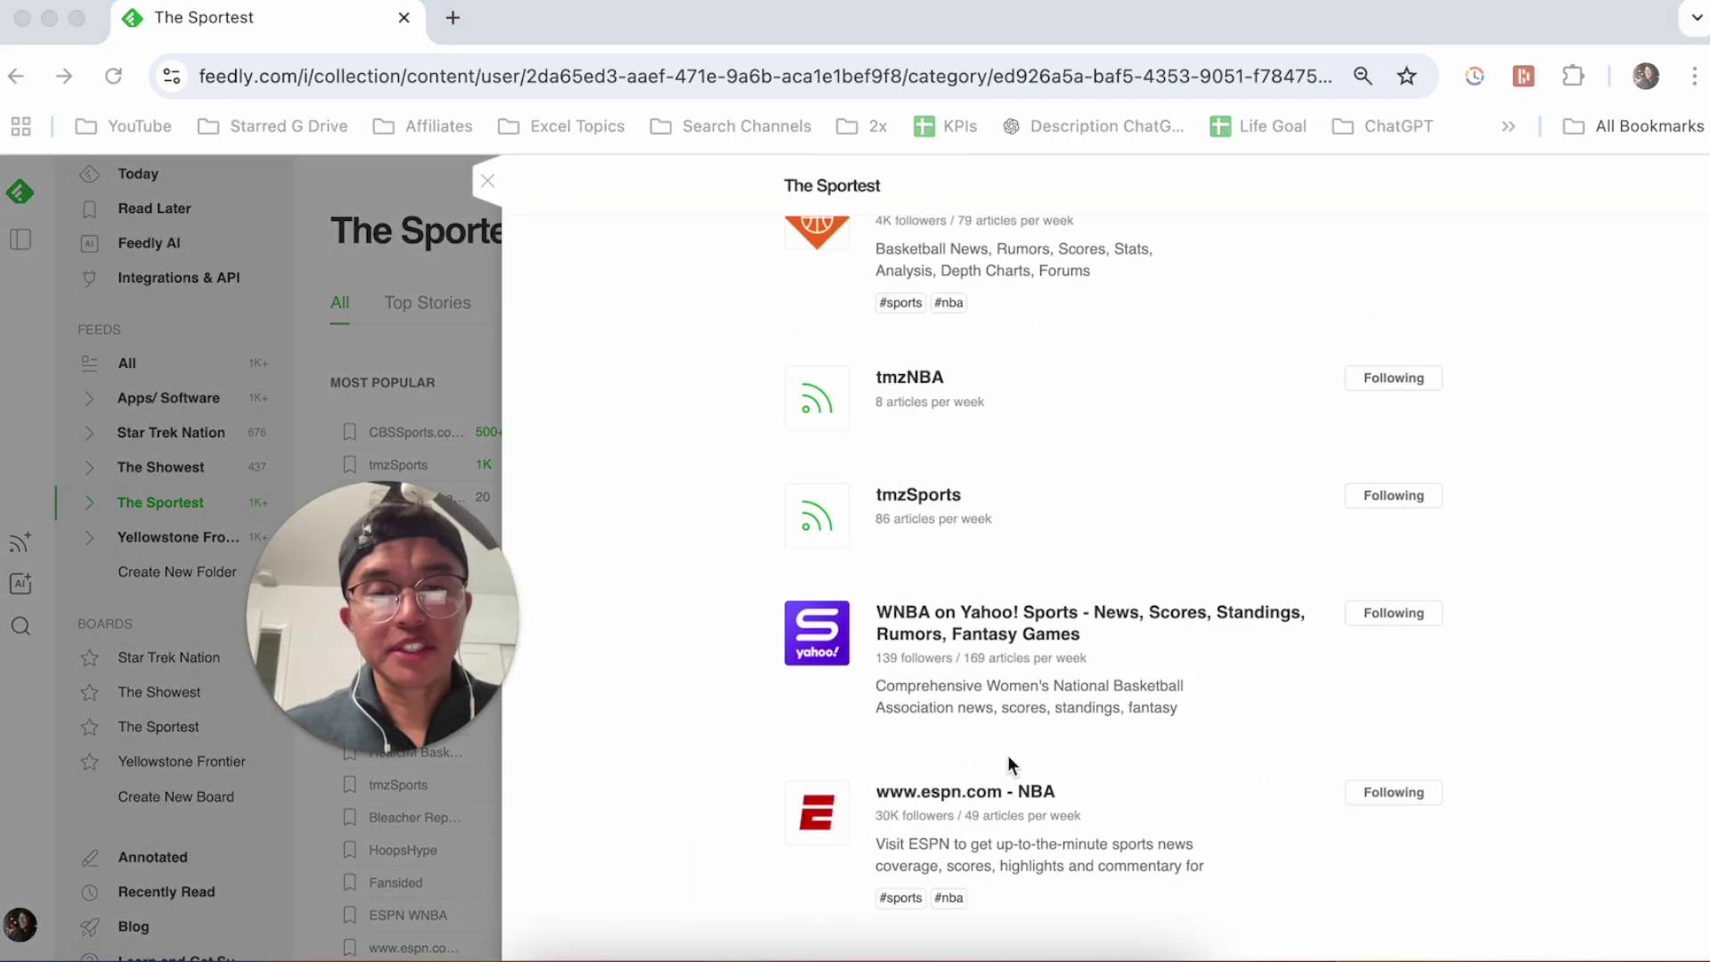
{"action": "scroll", "coordinate": [946, 745], "scroll_direction": "up", "scroll_amount": 3}
{"action": "scroll", "coordinate": [945, 747], "scroll_direction": "up", "scroll_amount": 2}
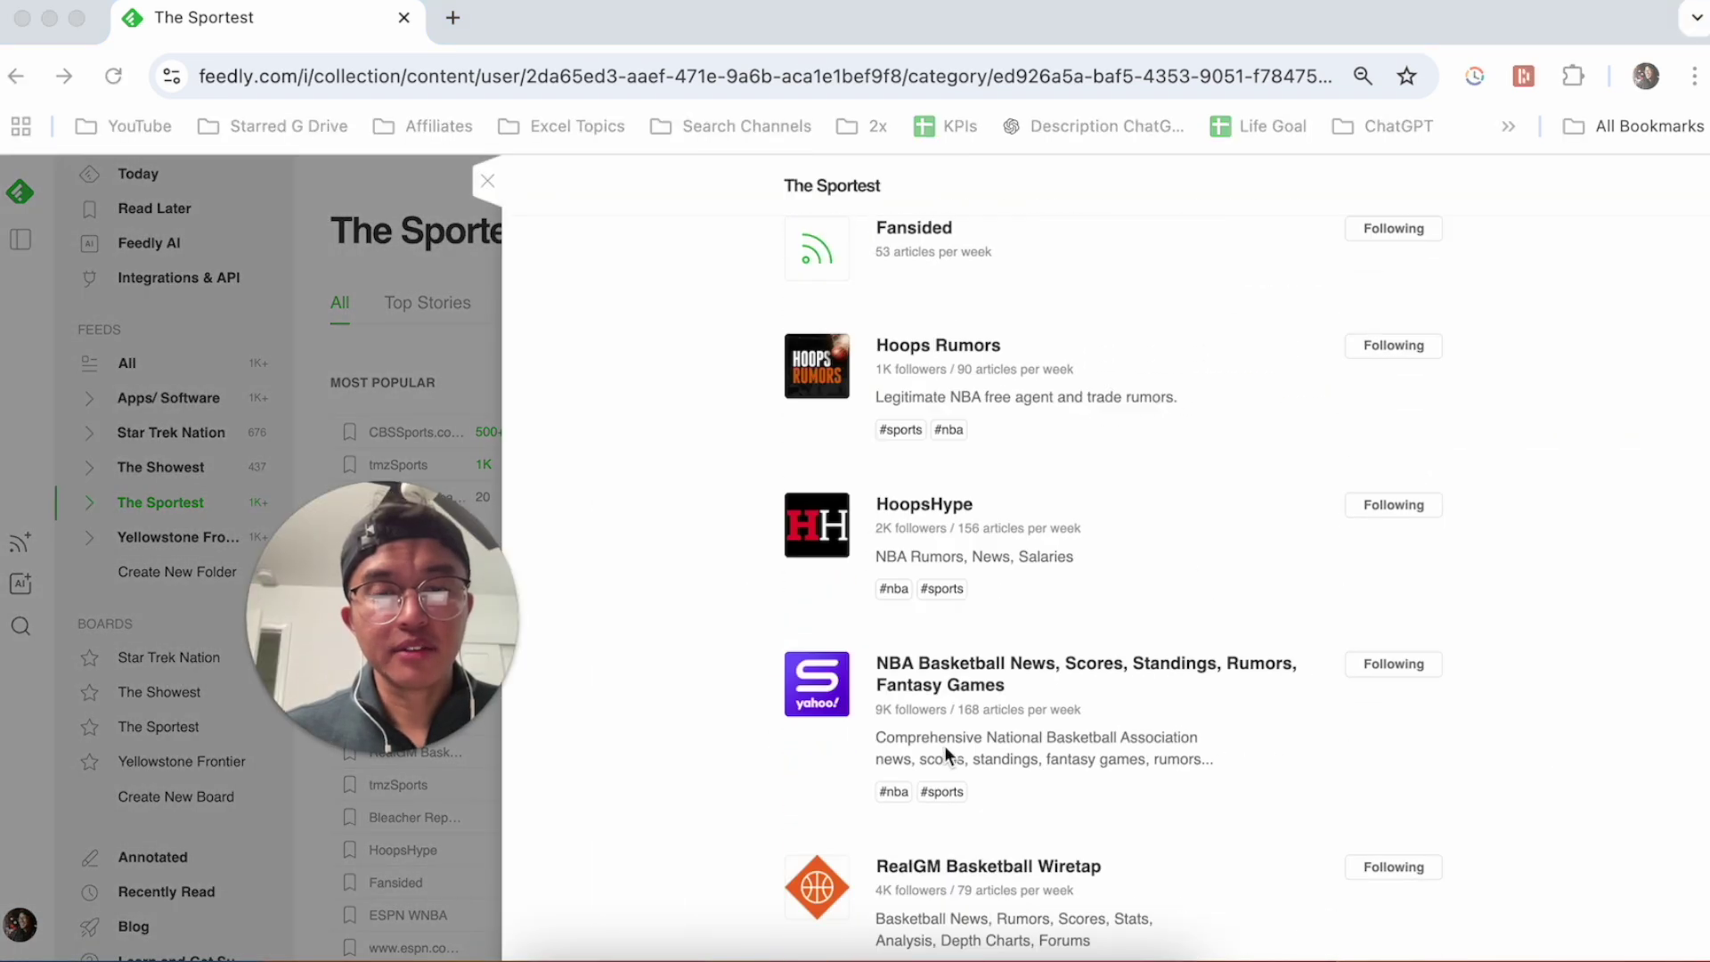
{"action": "scroll", "coordinate": [945, 746], "scroll_direction": "down", "scroll_amount": 1}
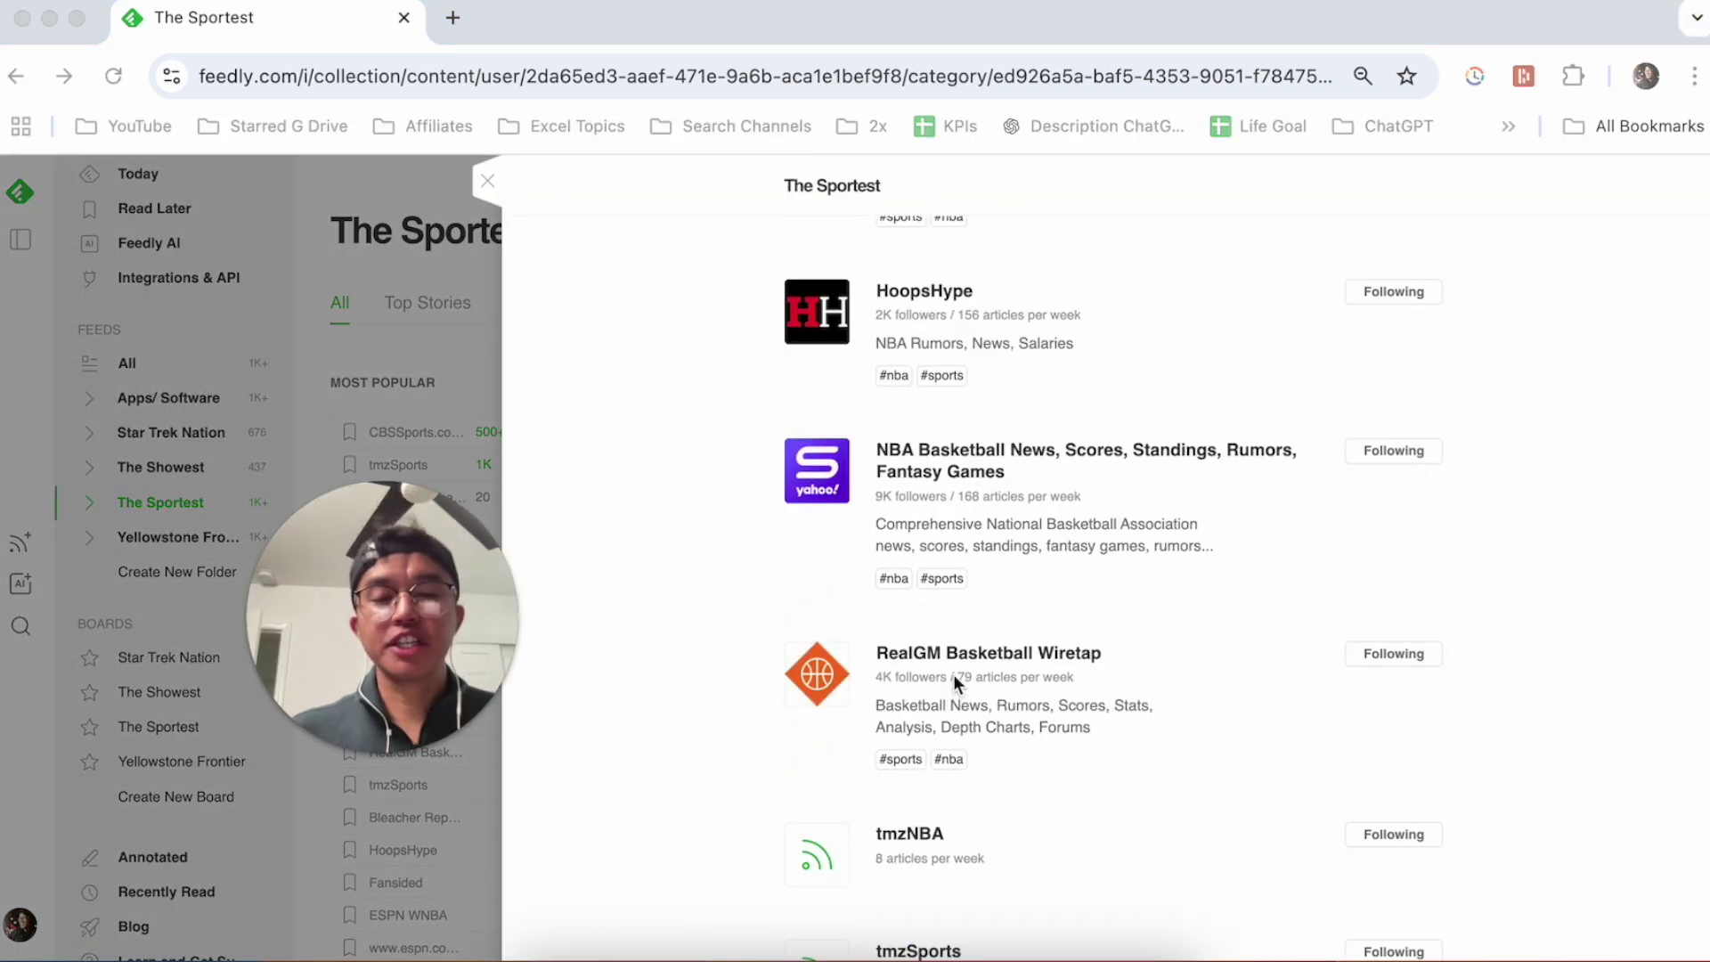